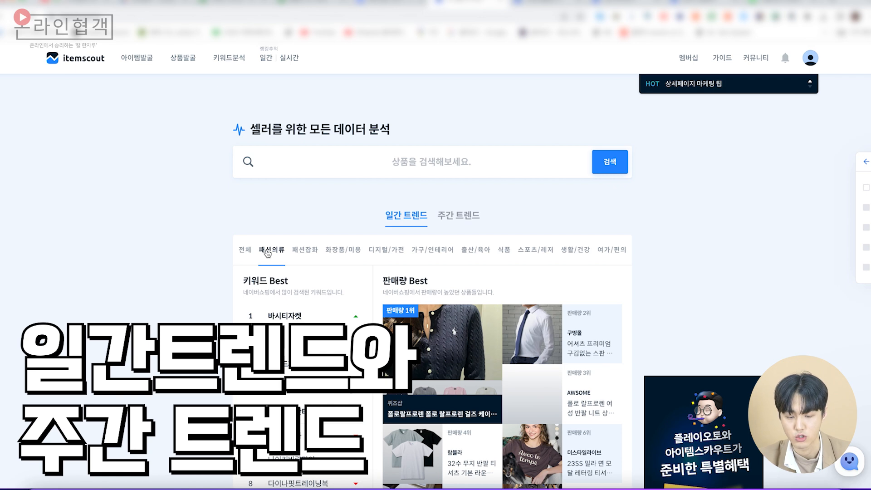
Switch the home page's best-keyword and best-seller rankings to 주간 트렌드 and choose the 패션잡화 category
scroll(268, 253, down, 1)
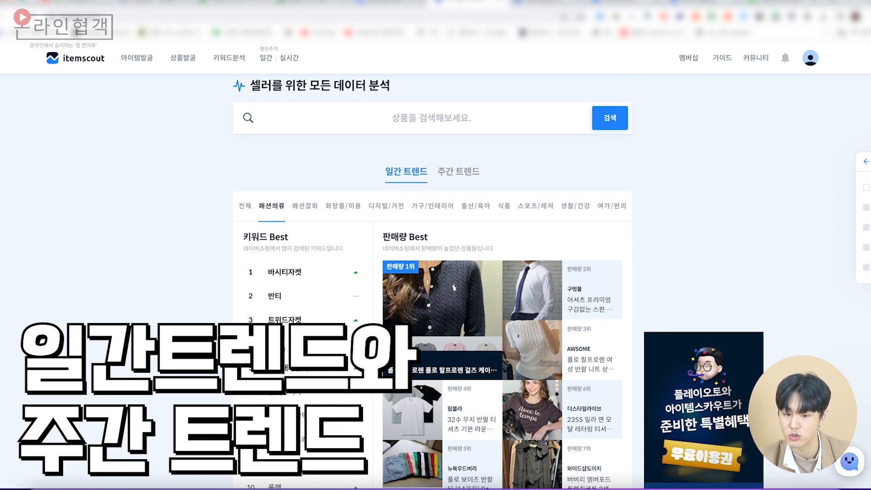
scroll(263, 330, down, 1)
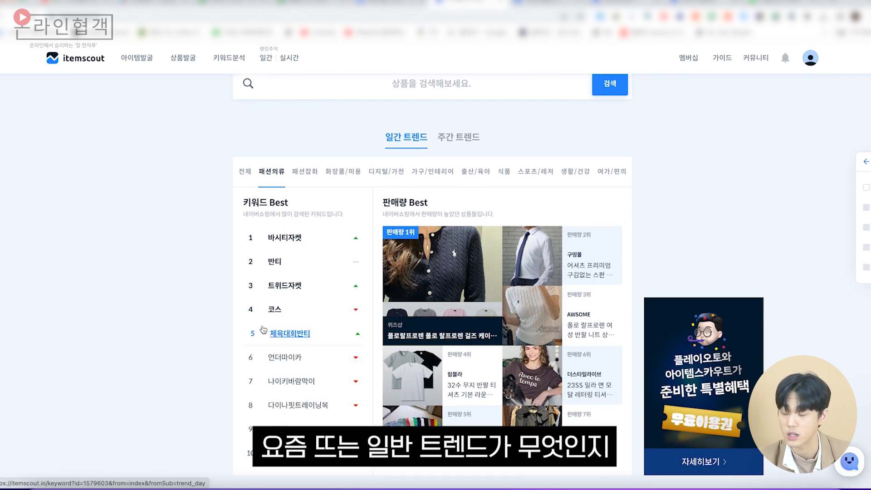
click(458, 137)
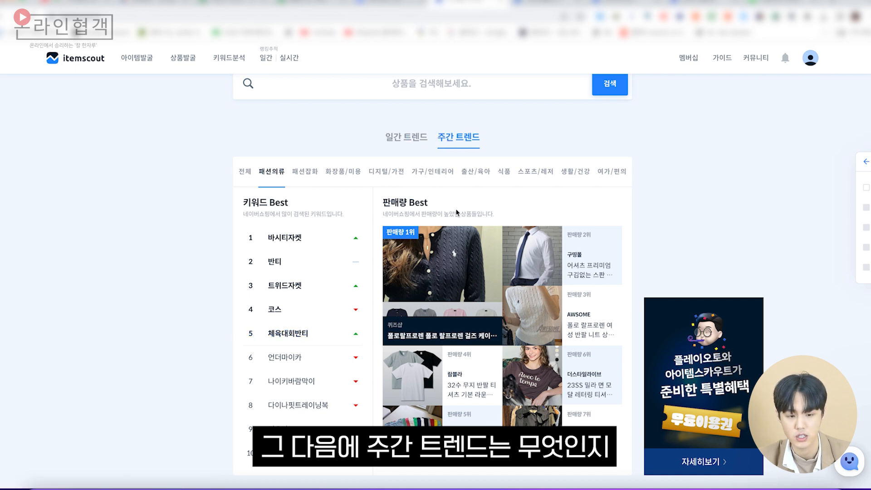
click(301, 172)
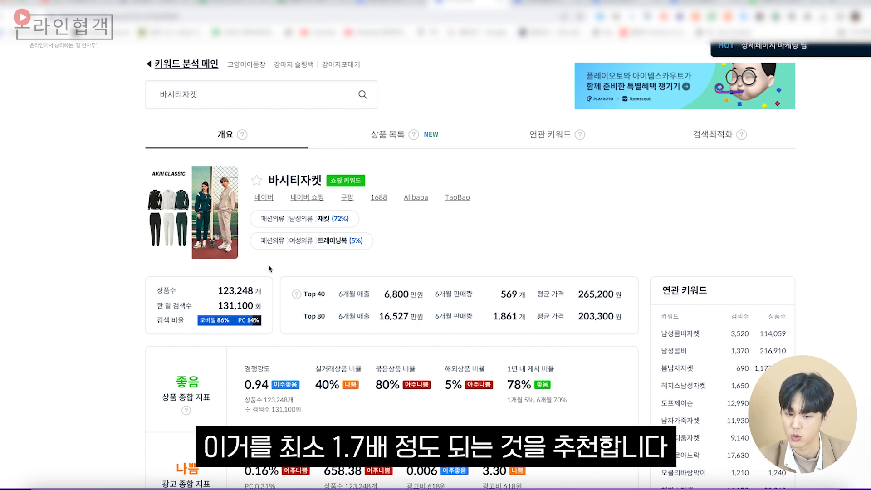
Compare the monthly search count for 바시티자켓 with the Top 40 six-month sales volume in the keyword overview
scroll(352, 300, down, 2)
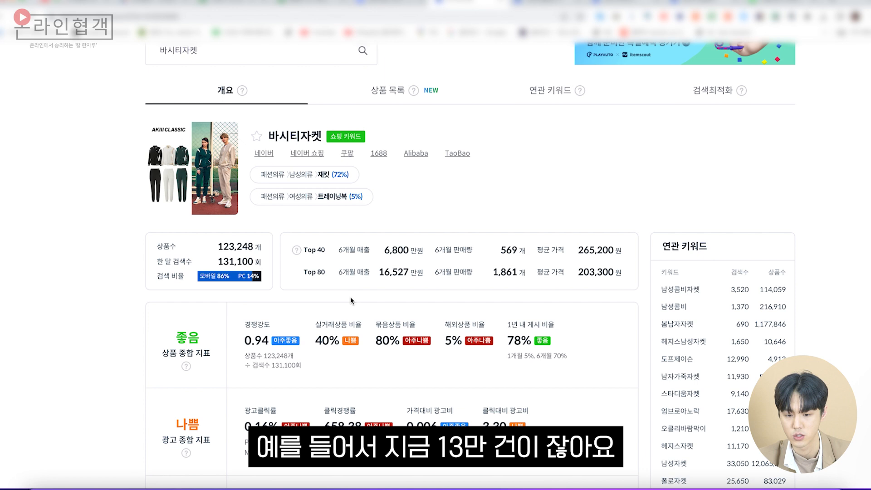
drag(193, 267, 252, 269)
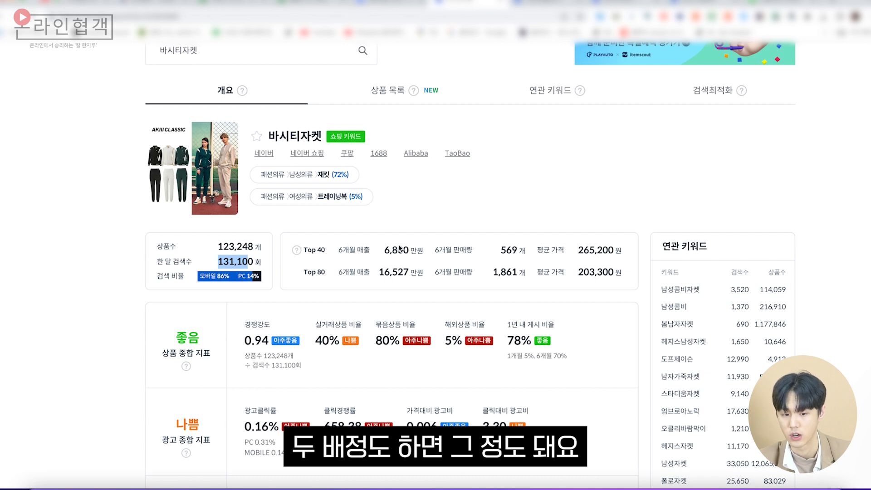
click(167, 271)
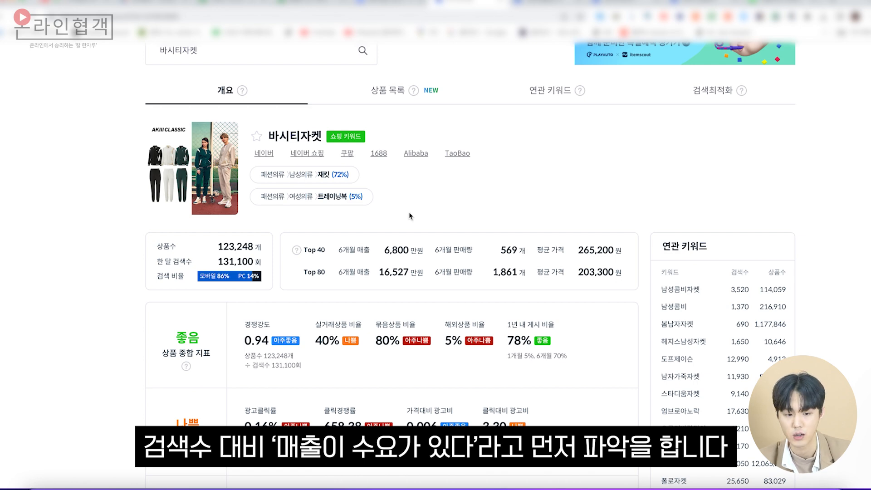
scroll(410, 216, down, 1)
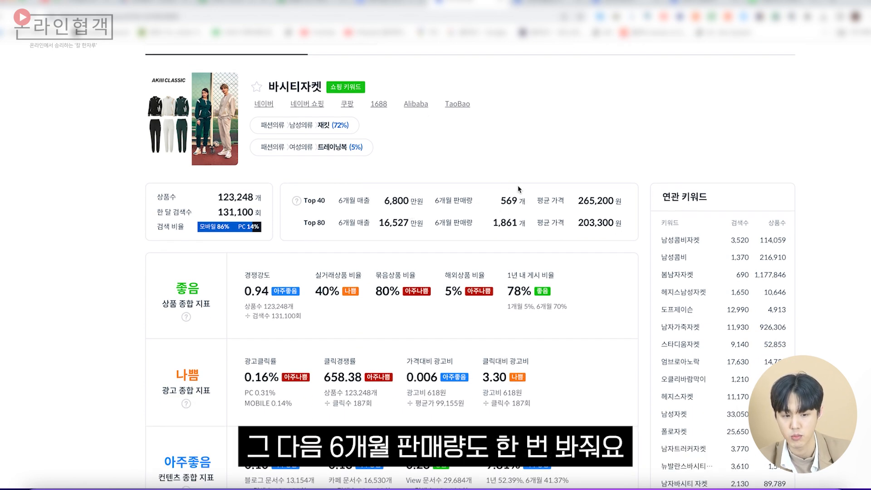
double_click(516, 200)
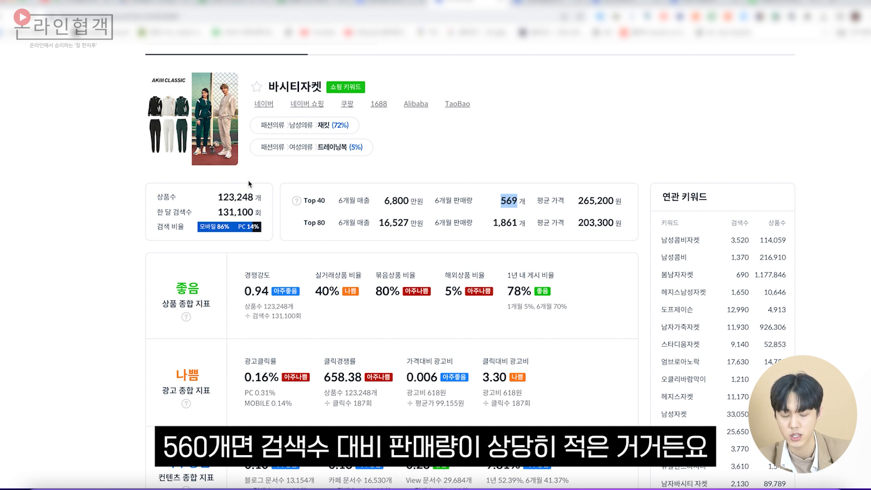
click(543, 185)
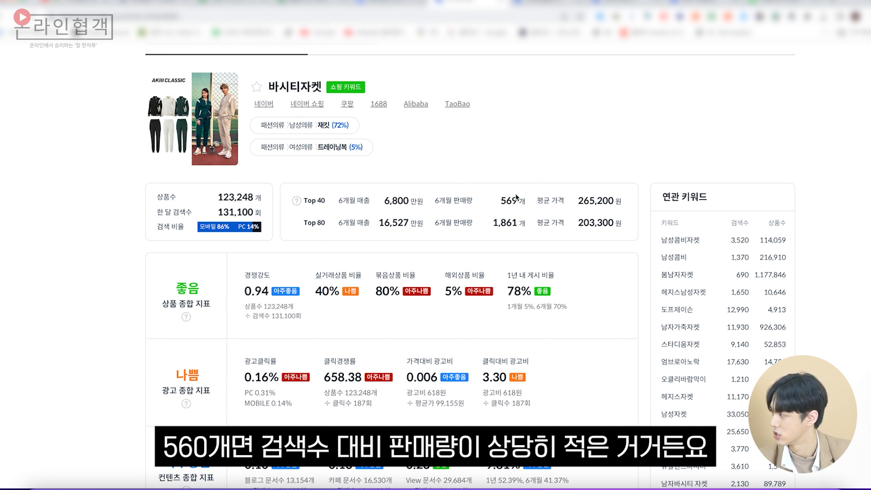
scroll(502, 194, down, 1)
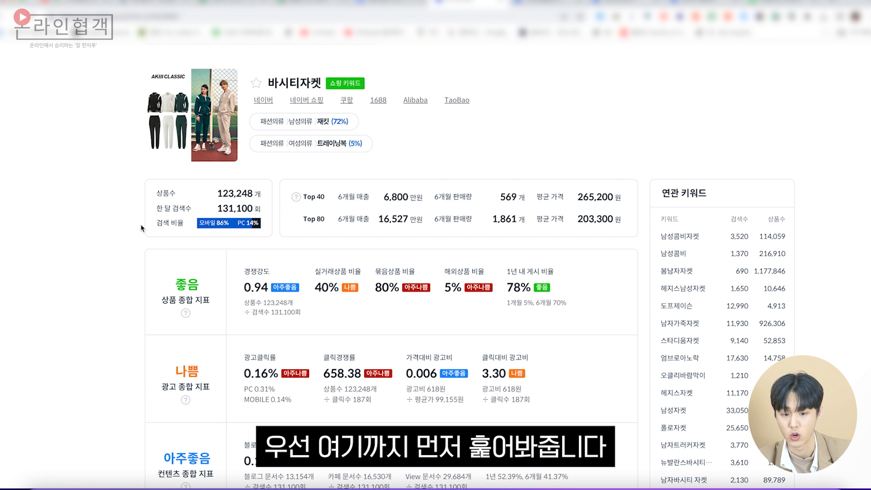
Open the Naver Shopping results for 바시티자켓, look through the first page of products, and return to the keyword analysis
scroll(621, 207, up, 2)
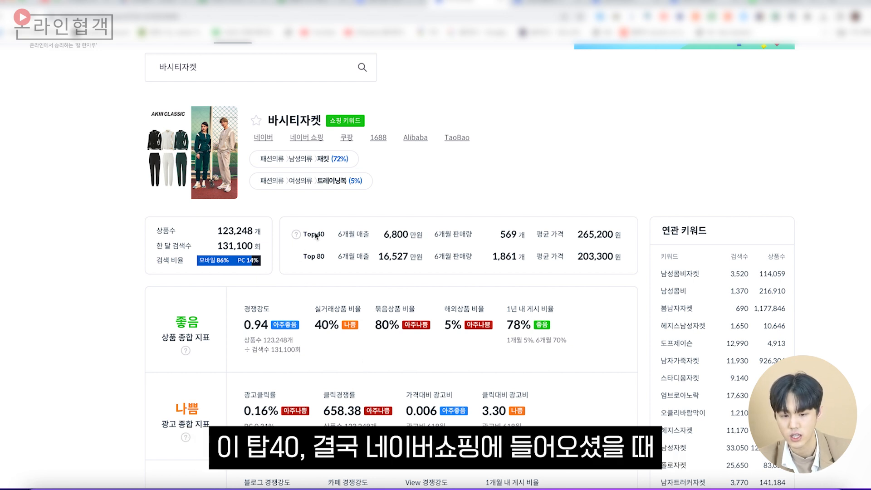
click(307, 137)
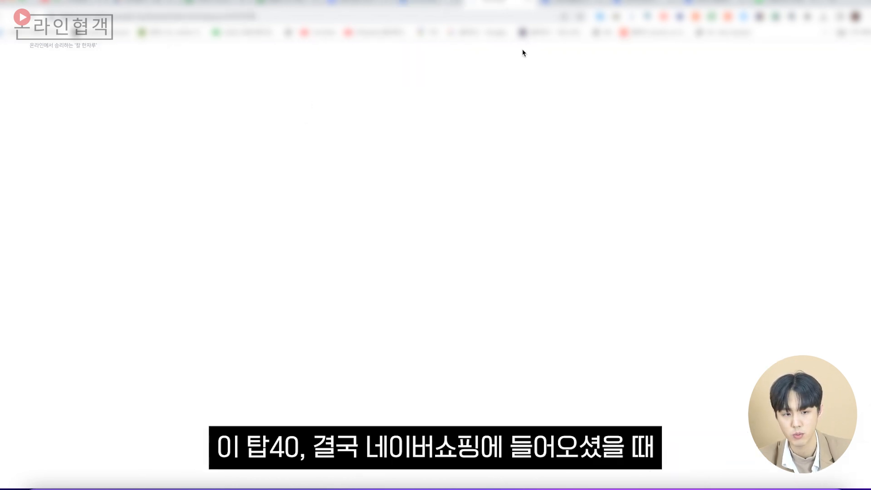
scroll(388, 145, down, 5)
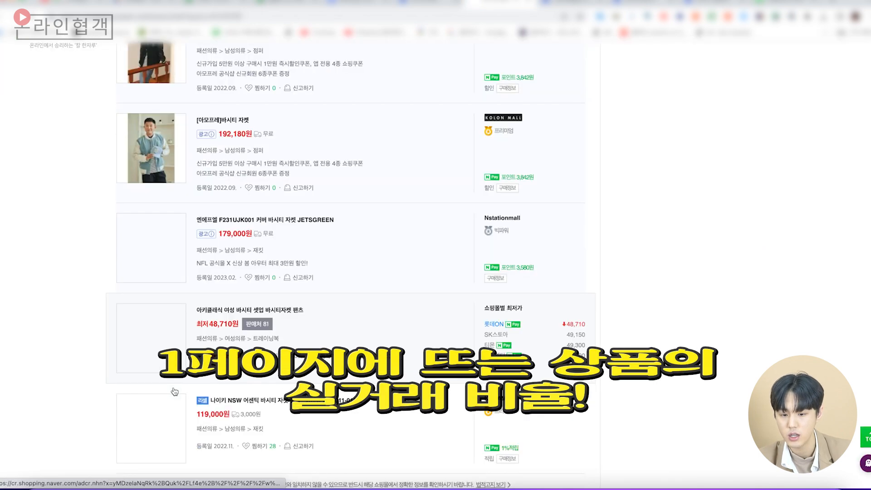
key(ctrl+w)
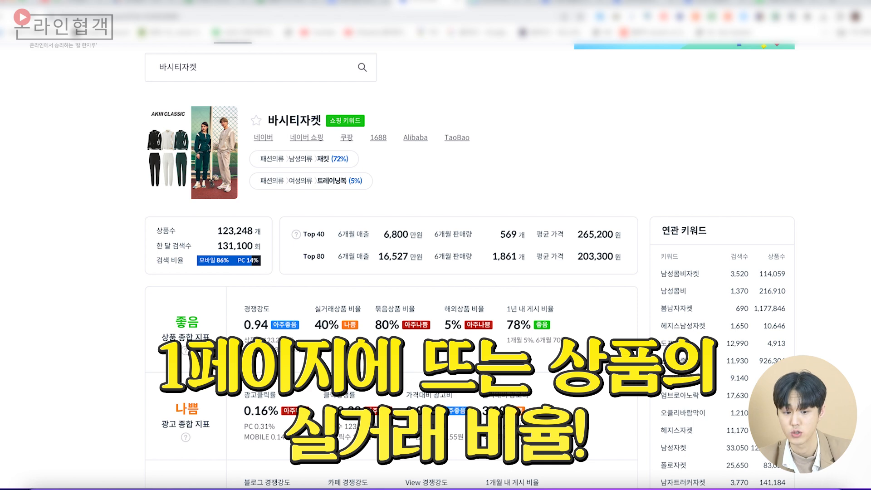
Examine the 상품 종합 지표 for 바시티자켓, focusing on the real-transaction, bundled-product and overseas-product ratios
scroll(317, 292, down, 1)
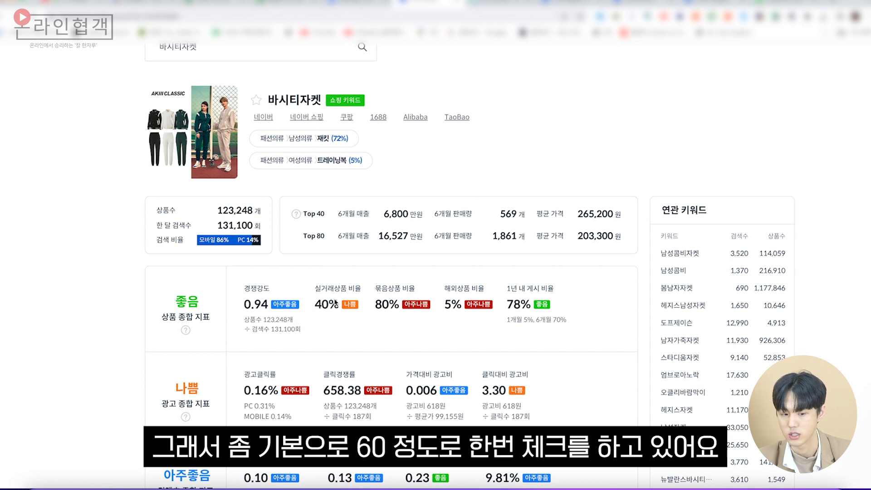
scroll(335, 304, down, 1)
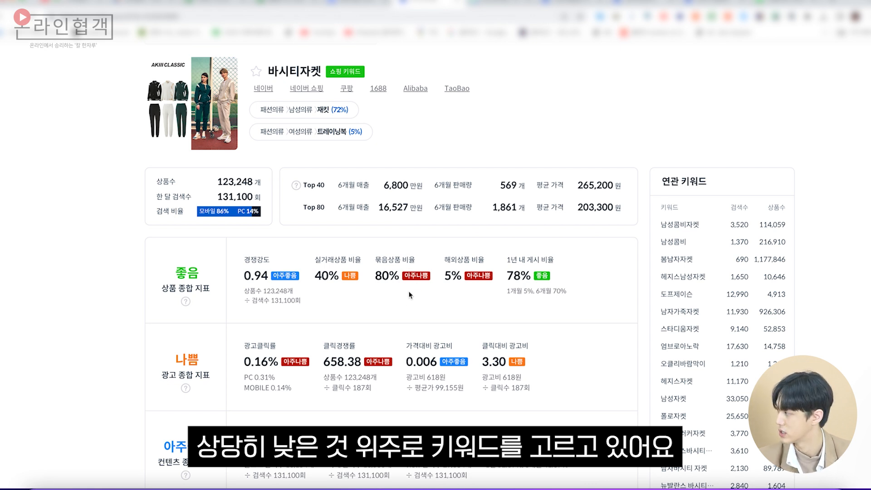
scroll(410, 295, down, 1)
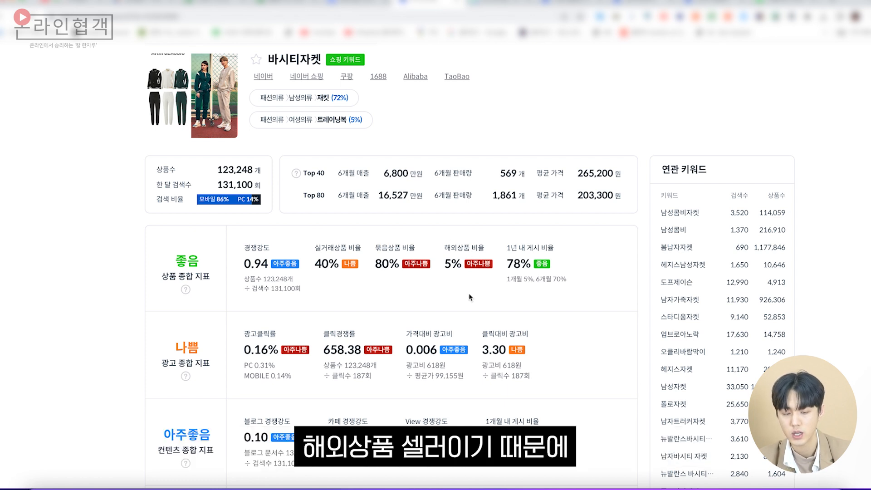
mouse_move(296, 173)
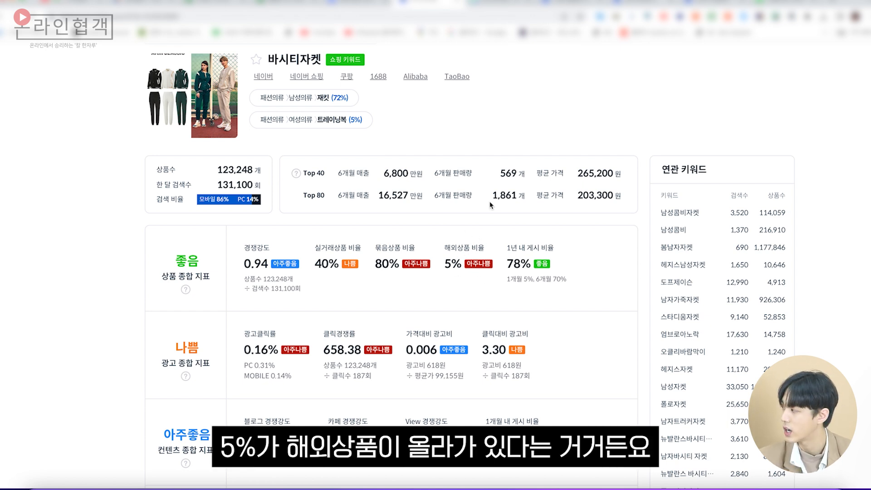
scroll(490, 205, down, 1)
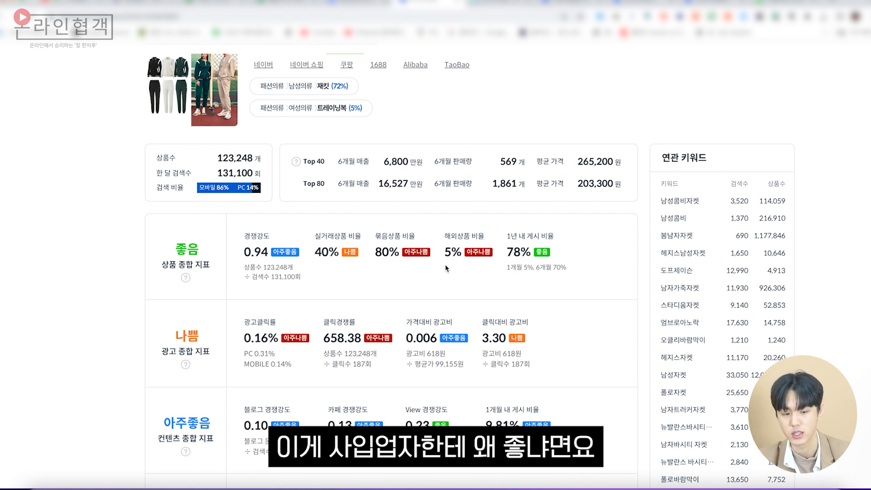
scroll(447, 268, down, 1)
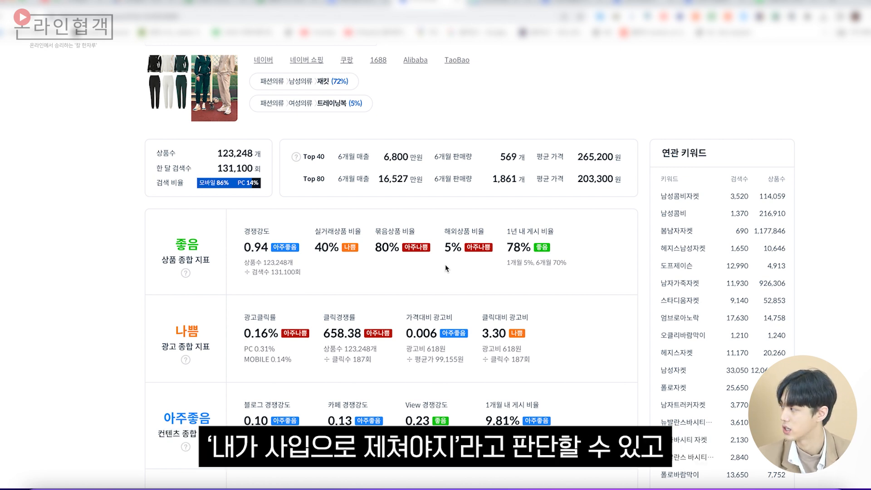
scroll(447, 268, down, 1)
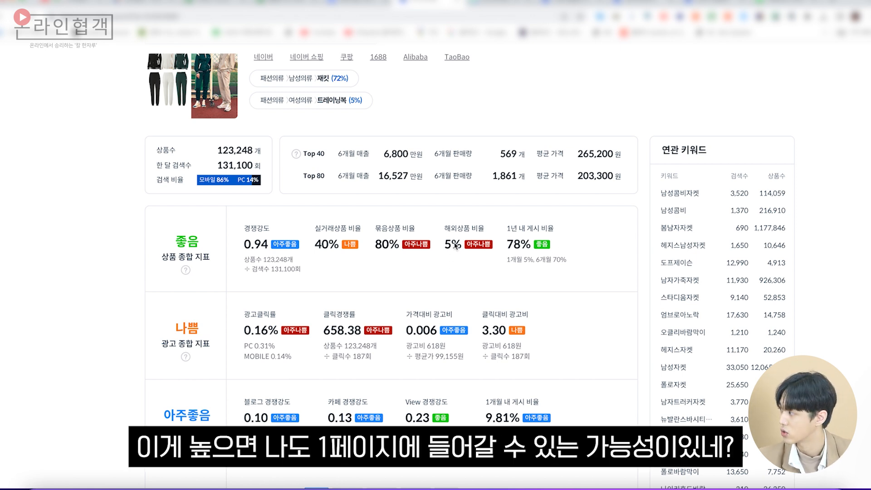
scroll(455, 245, down, 1)
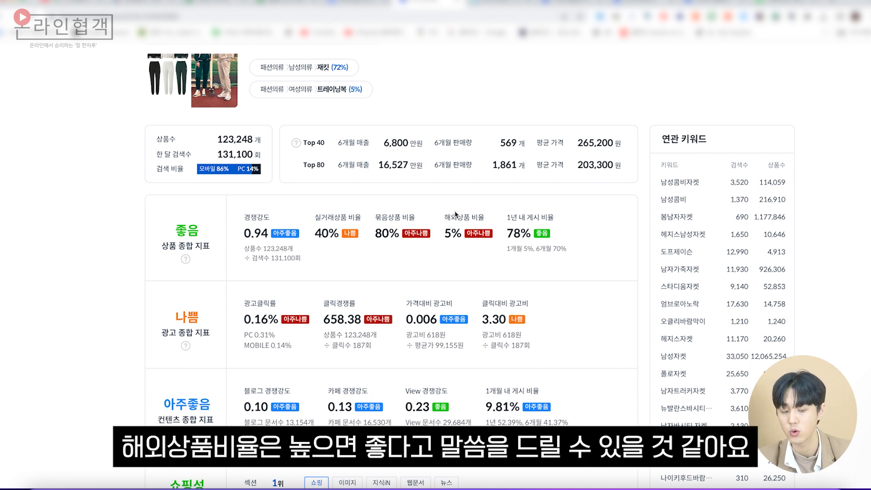
Check where 쇼핑 ranks among the section and tab orders in the keyword's 쇼핑성 classification
scroll(456, 214, down, 4)
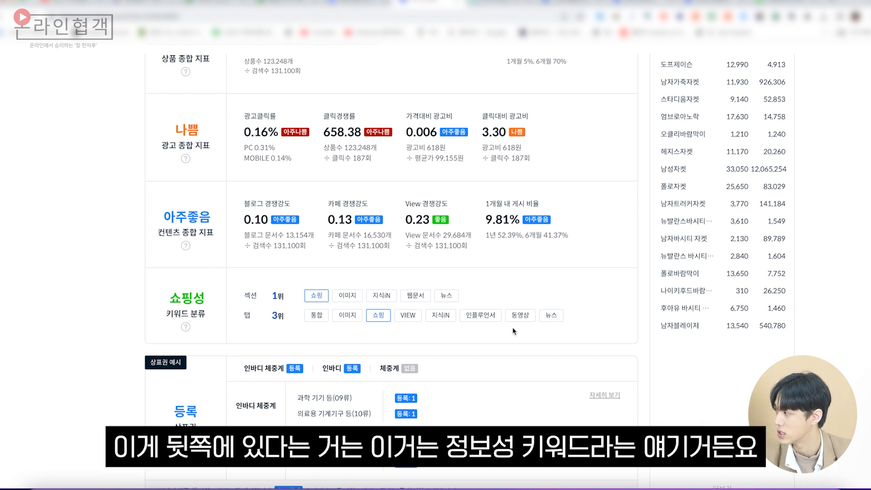
scroll(514, 331, down, 1)
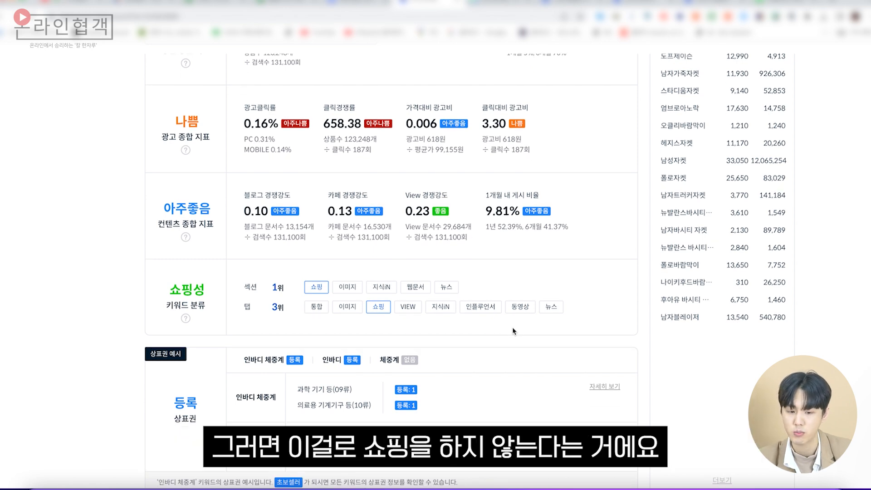
scroll(514, 331, down, 3)
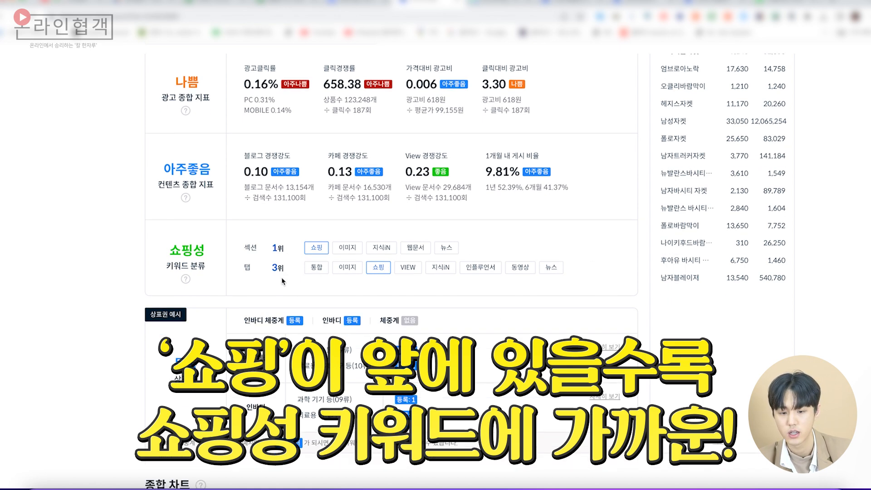
Review the daily search trend for 바시티자켓 in 종합 차트 and set the chart period to 3년
scroll(283, 279, down, 10)
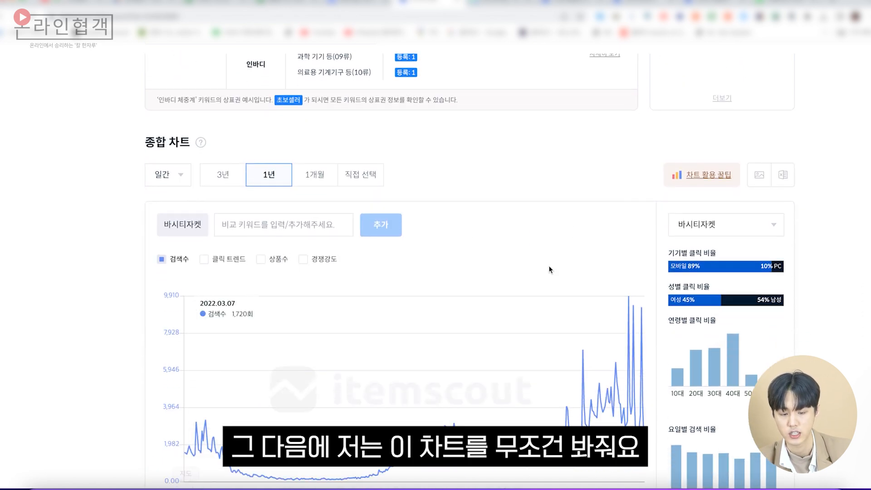
scroll(469, 273, down, 1)
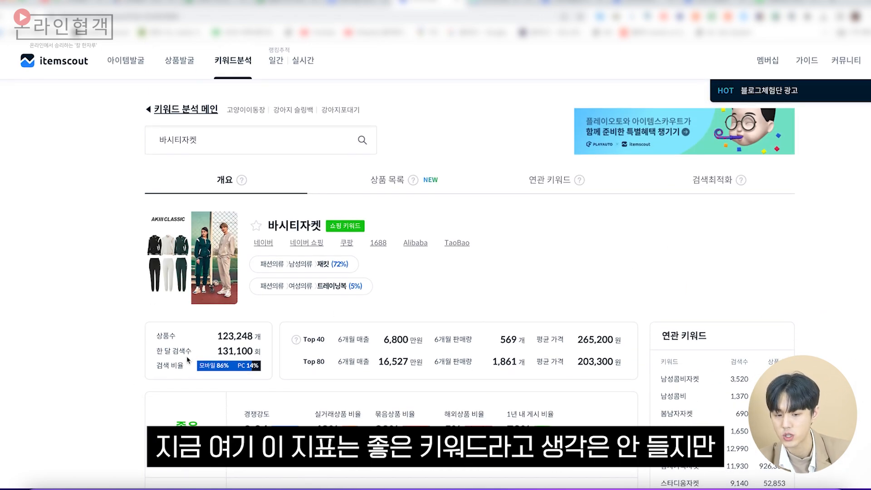
scroll(187, 360, down, 15)
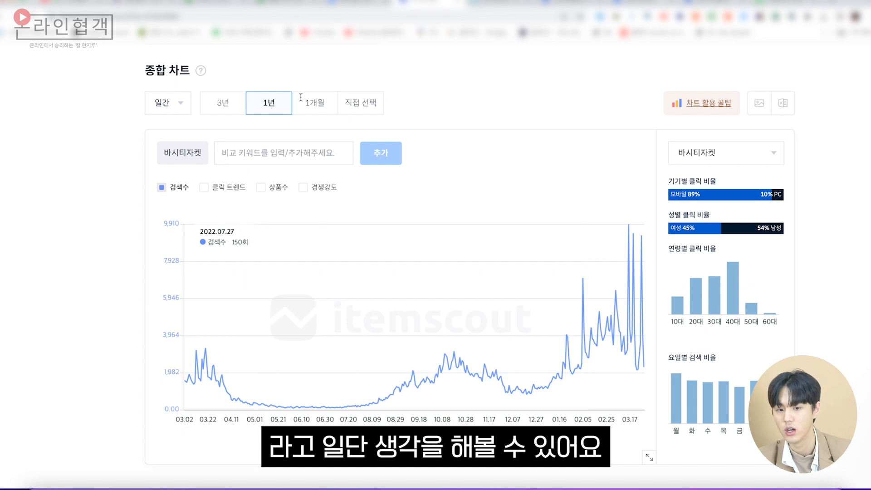
click(221, 102)
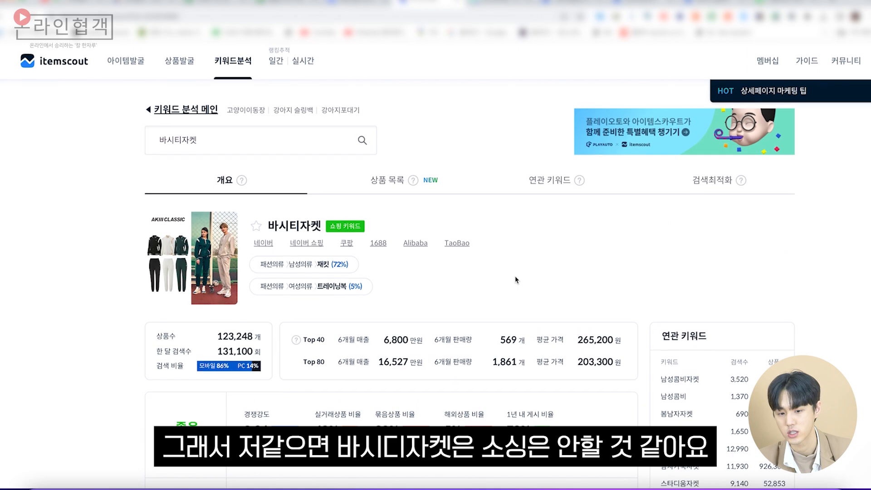
Inspect the click ratios by gender and age group beside the 바시티자켓 chart, including the 30대 and 40대 bars
scroll(317, 285, down, 10)
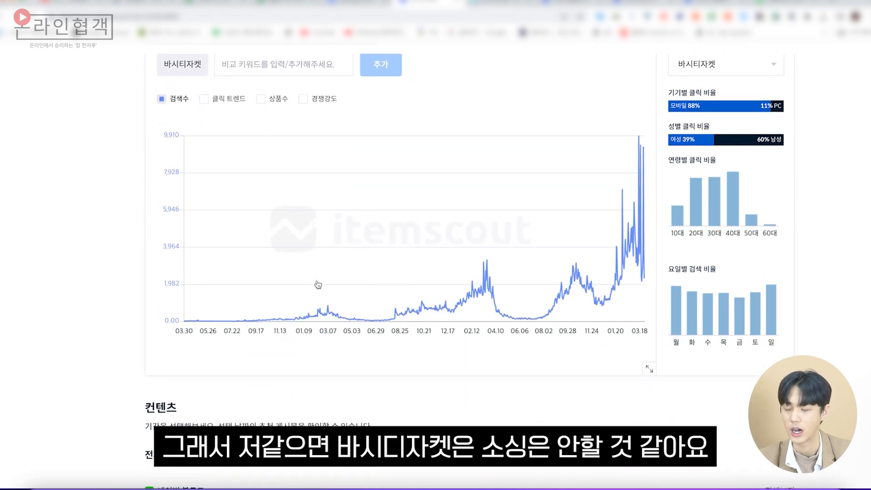
scroll(316, 281, up, 1)
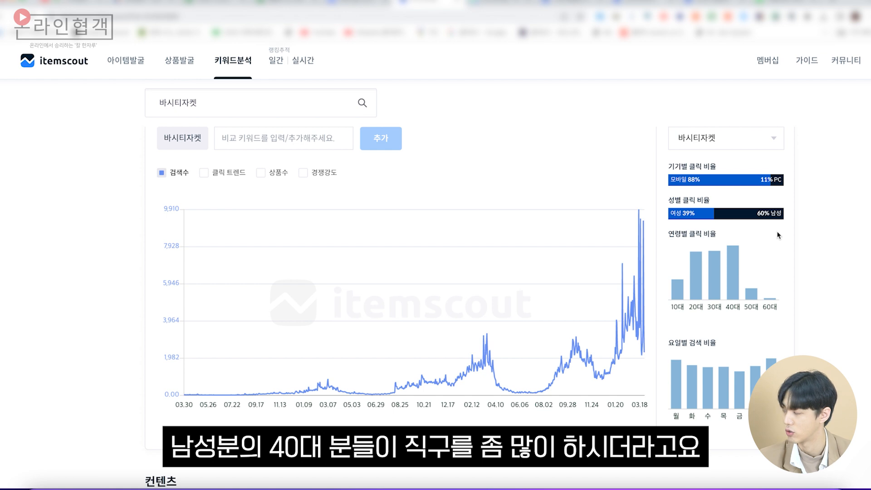
mouse_move(766, 282)
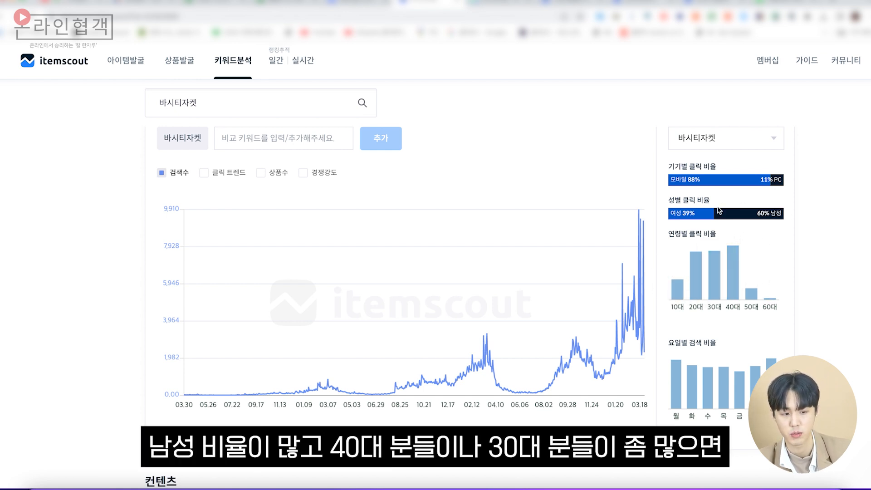
mouse_move(711, 273)
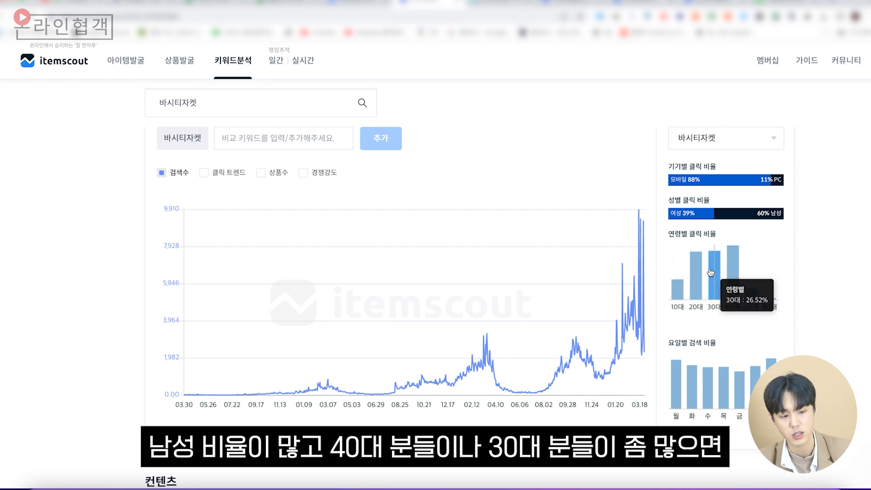
mouse_move(736, 254)
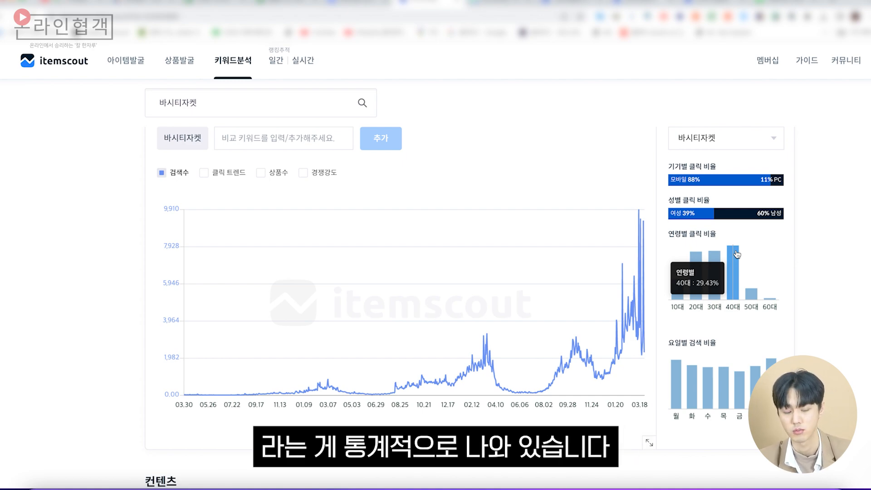
Leave the 바시티자켓 analysis and open the 주제별 키워드 lists in 아이템발굴
scroll(737, 254, up, 15)
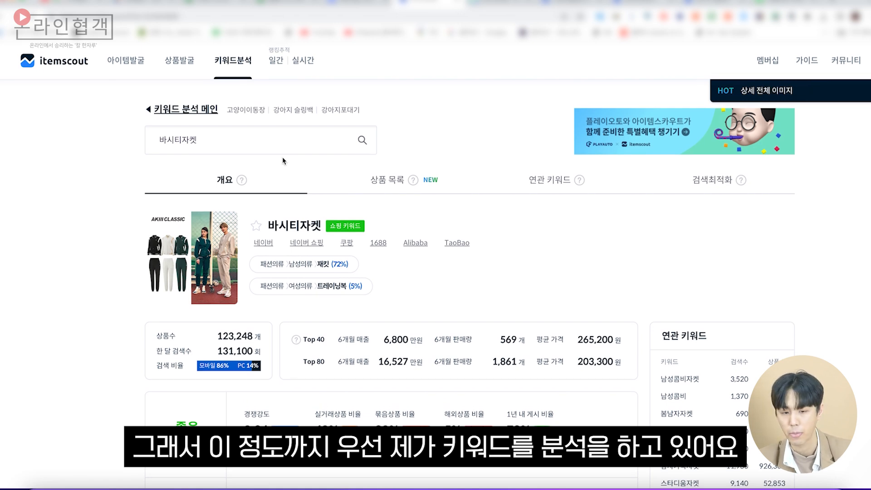
click(73, 70)
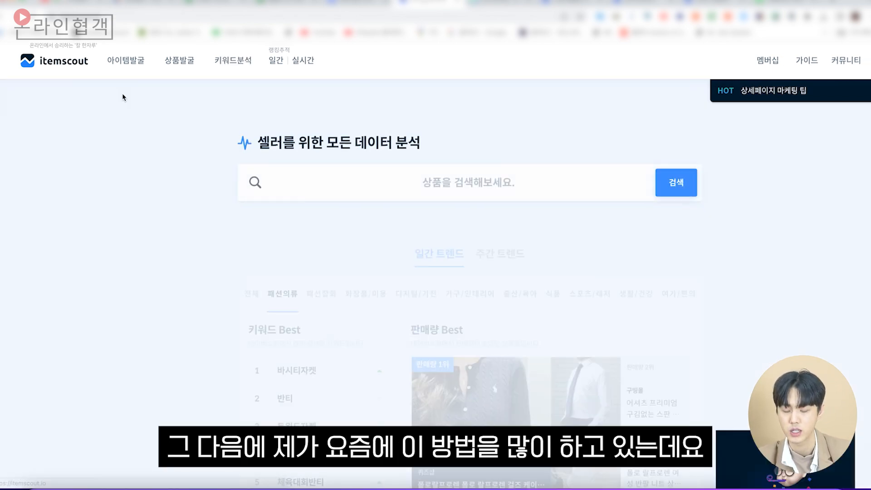
click(116, 63)
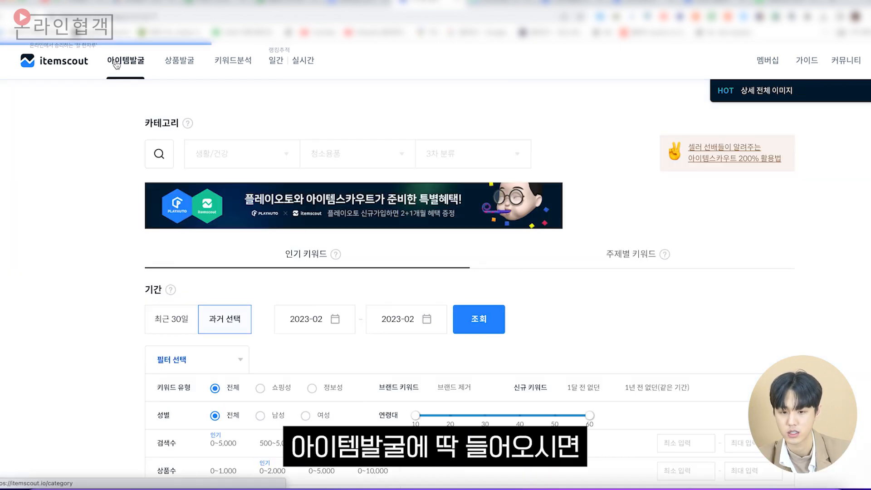
scroll(78, 181, down, 1)
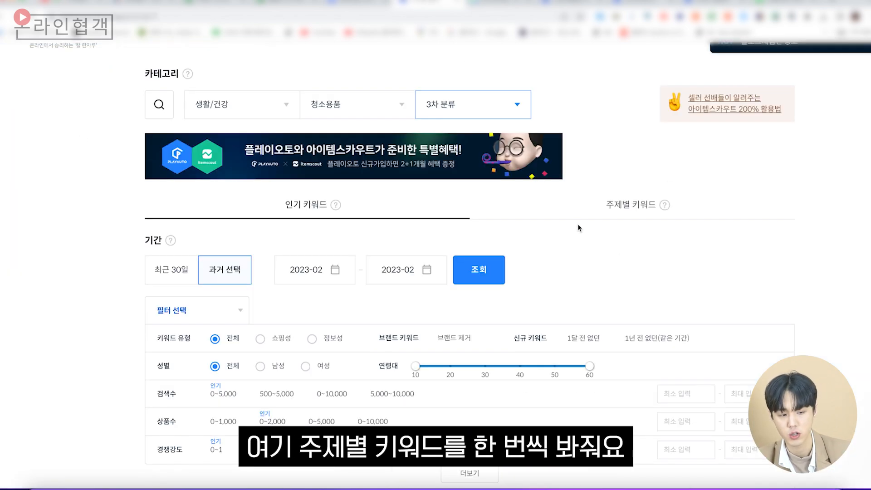
click(636, 205)
scroll(405, 254, down, 1)
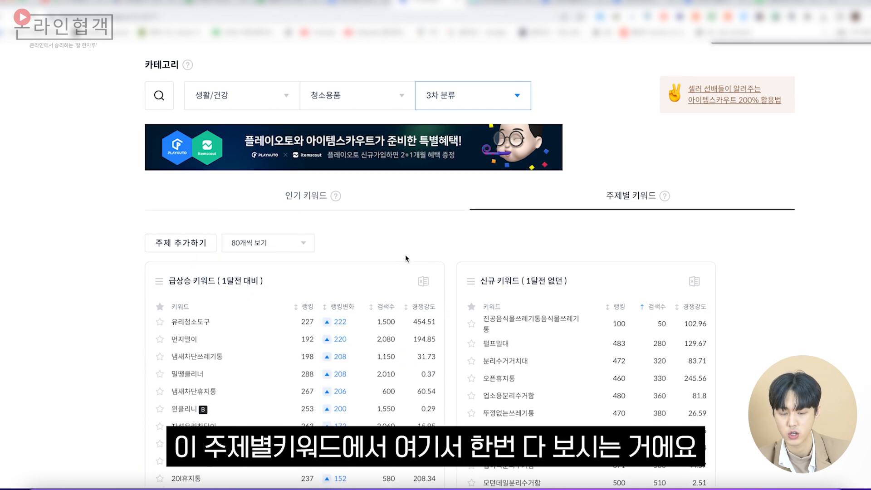
Change the first-level category of the topic keywords to 스포츠/레저
scroll(254, 180, up, 1)
click(242, 126)
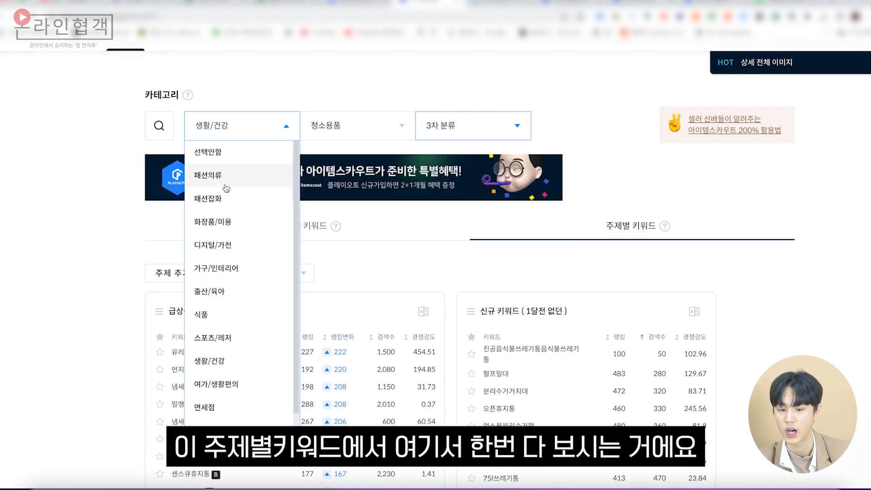
scroll(218, 183, down, 1)
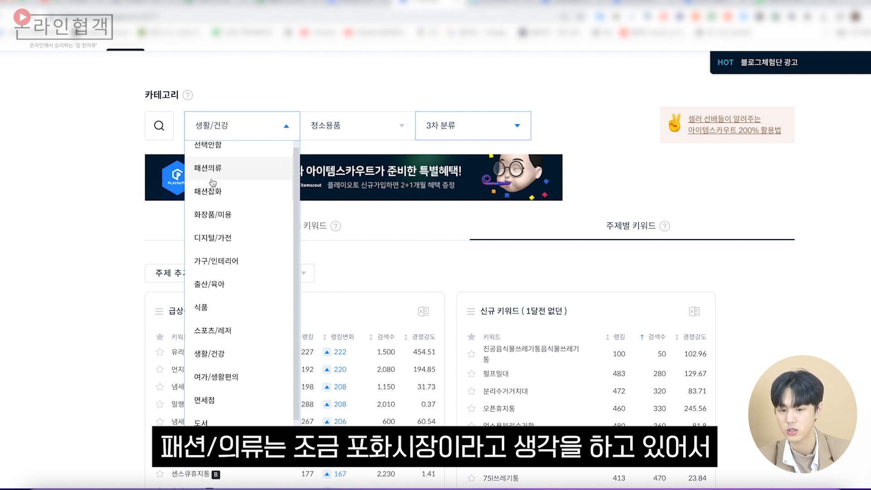
scroll(213, 183, down, 1)
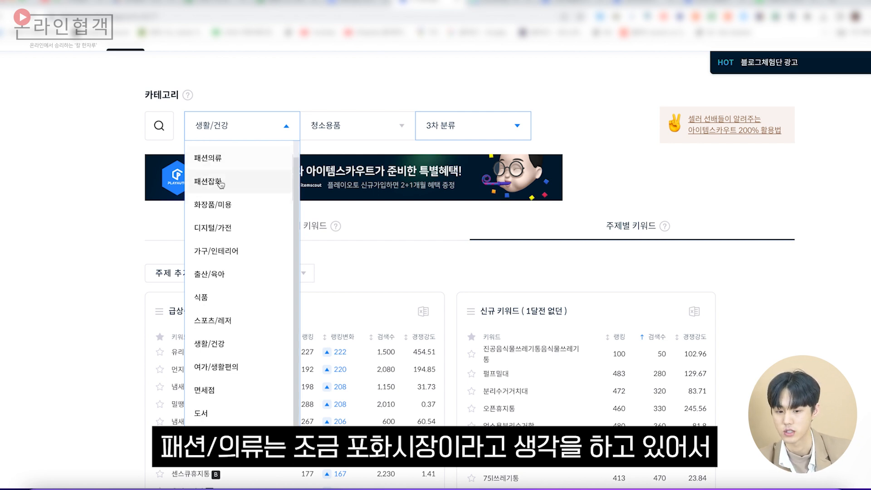
click(246, 320)
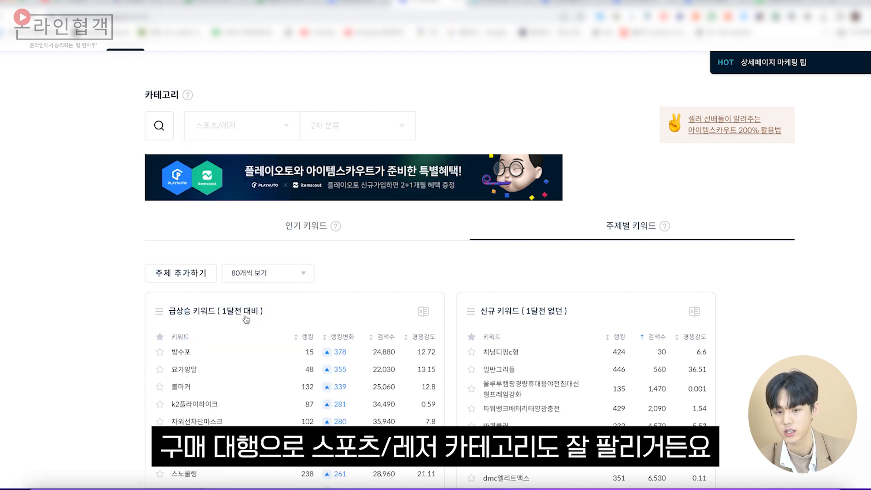
Look over the second-level categories under 스포츠/레저 without choosing one
scroll(246, 320, down, 1)
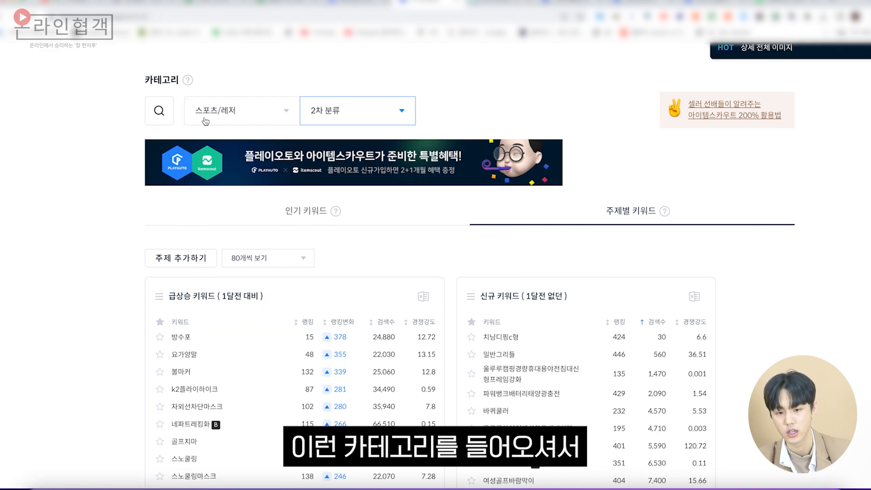
click(334, 122)
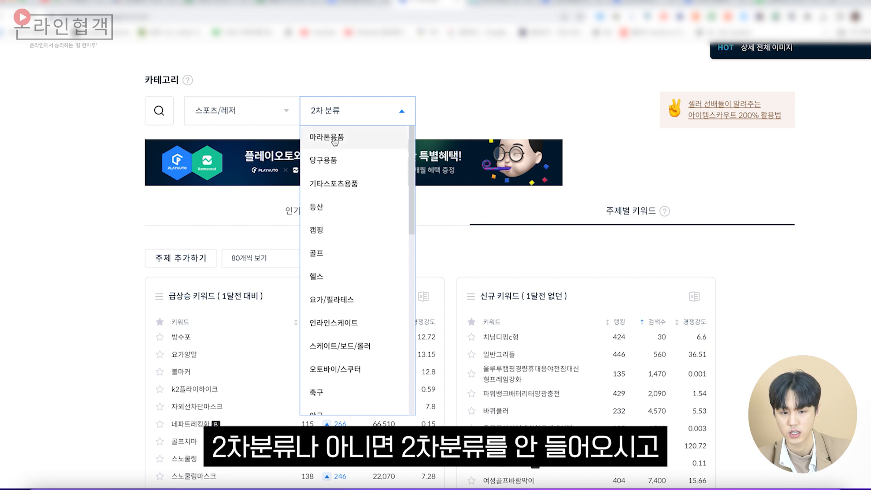
click(252, 90)
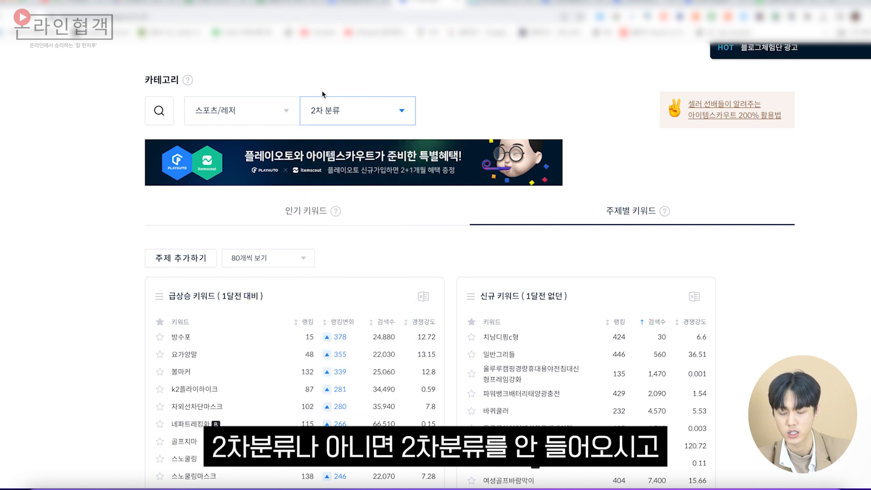
Save the topic selection with 일간 trend keywords, 1달전 없던 new keywords and 1달전 대비 rising keywords checked
scroll(133, 295, down, 1)
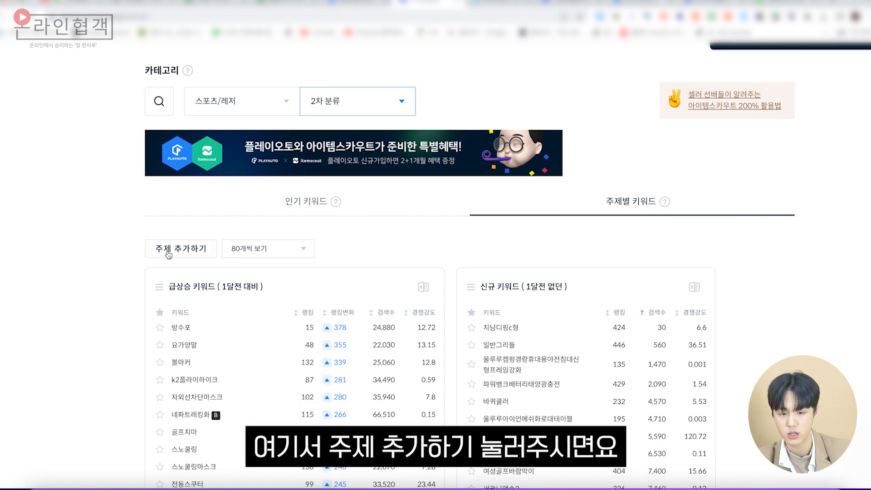
scroll(168, 254, down, 2)
click(173, 223)
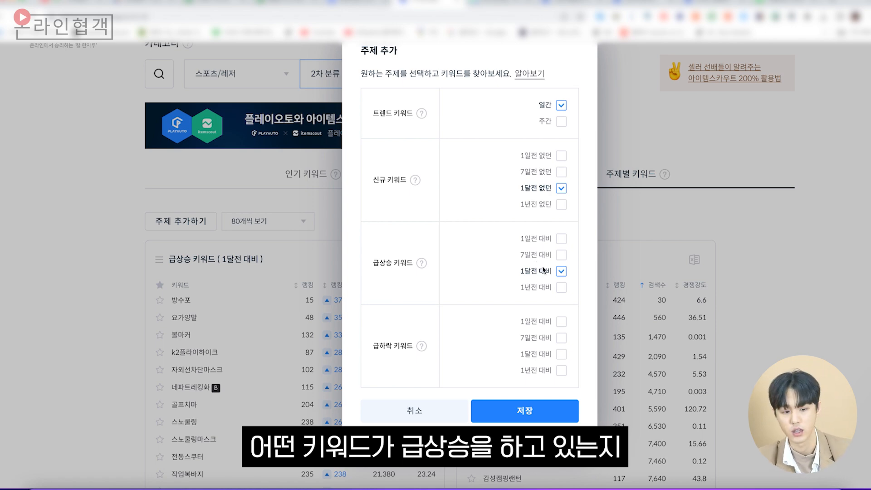
click(537, 416)
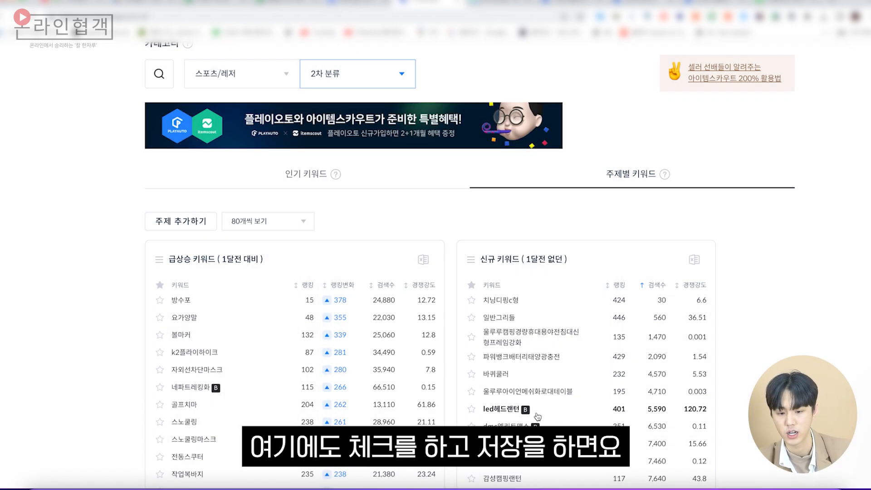
Check the list-size options, keep 80개씩 보기, and scan the 급상승 키워드 and 신규 키워드 lists for 스포츠/레저
scroll(214, 240, down, 3)
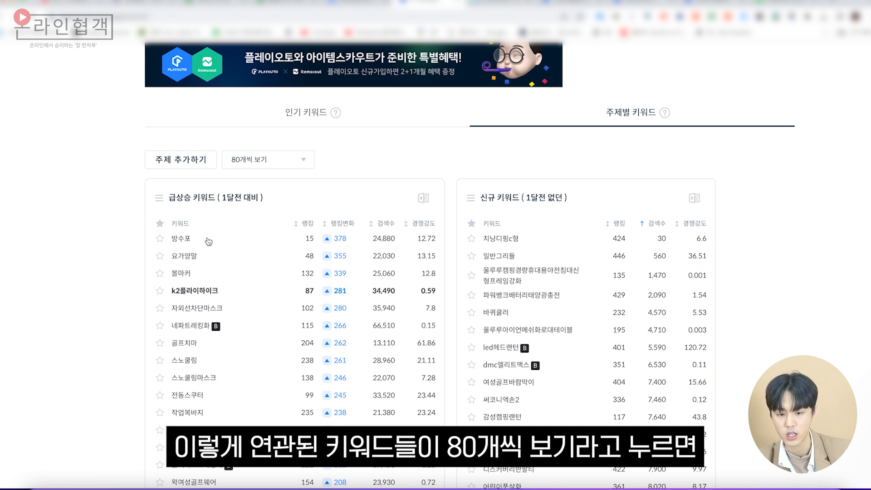
click(261, 167)
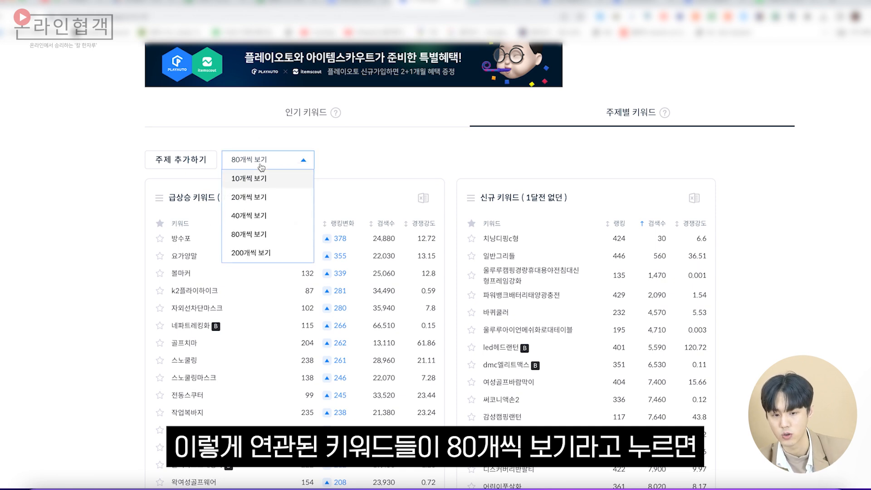
scroll(278, 265, down, 3)
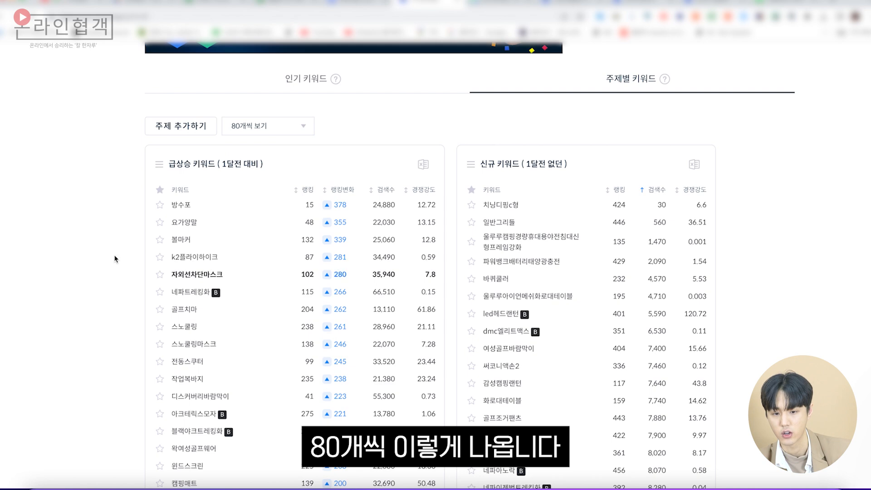
scroll(550, 236, down, 4)
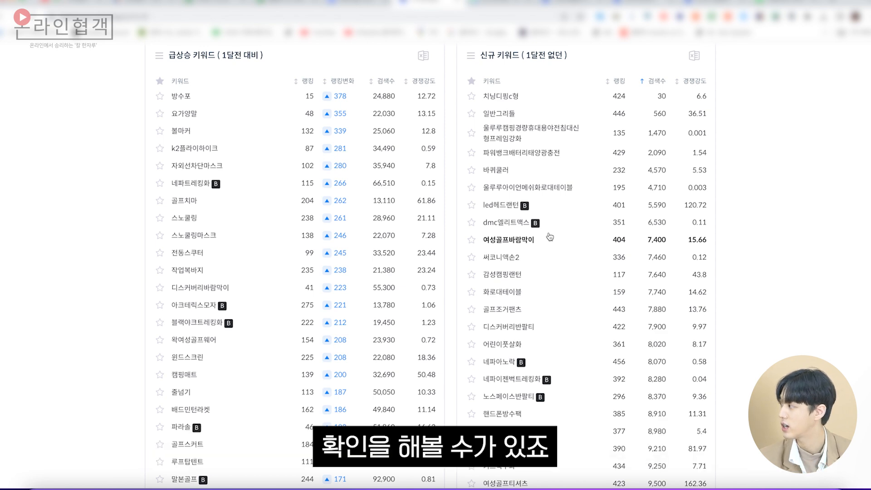
scroll(550, 236, down, 1)
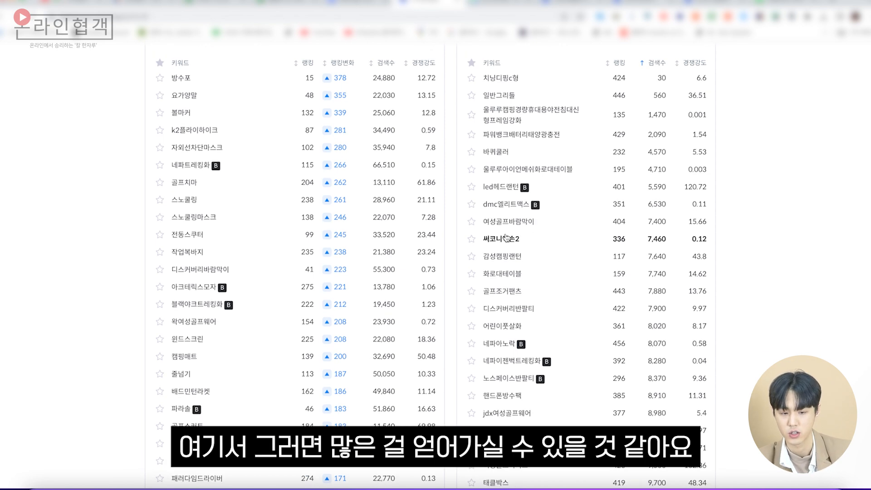
scroll(506, 238, down, 4)
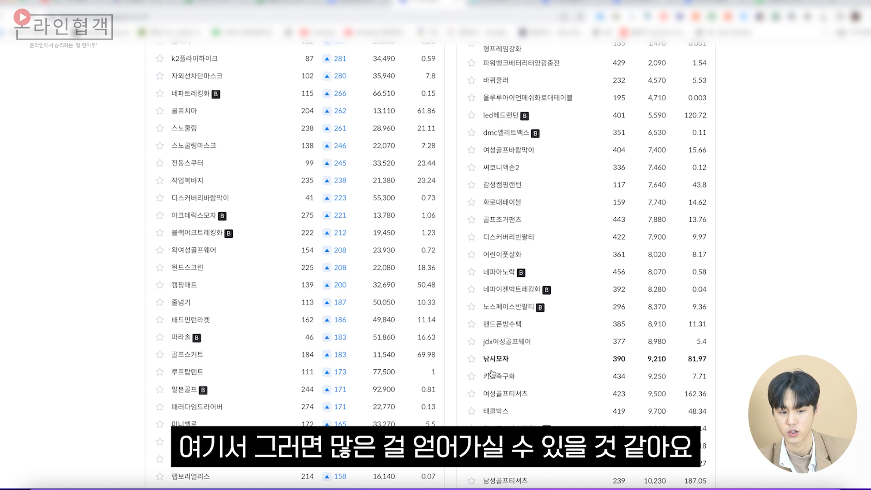
scroll(506, 394, down, 1)
Sort the 급상승 키워드 list by 검색수 in ascending order and scan its low-search keywords
scroll(289, 229, up, 10)
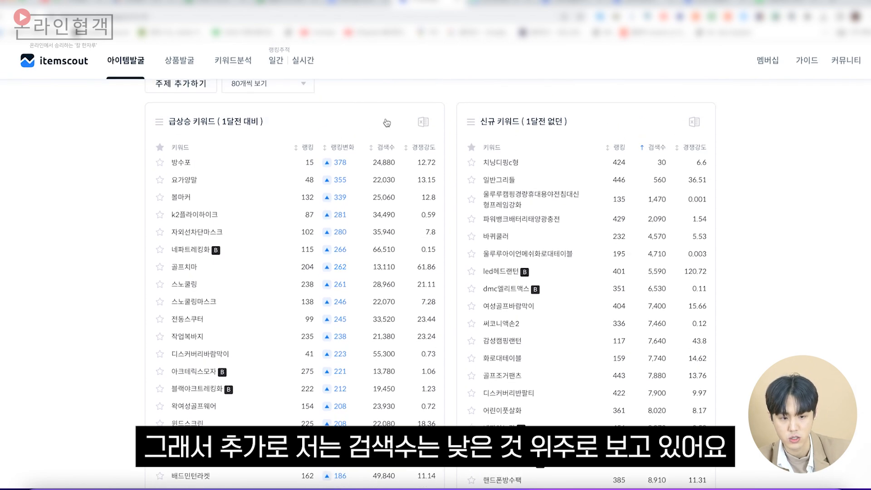
click(371, 148)
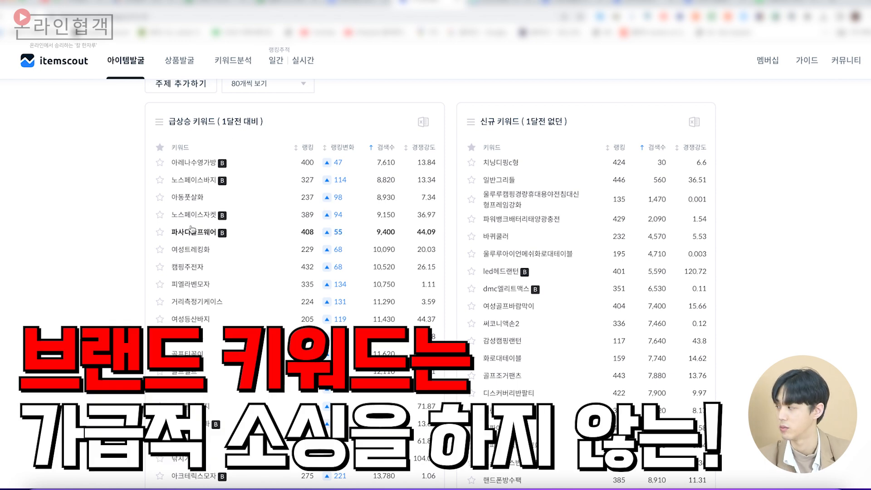
scroll(191, 230, down, 5)
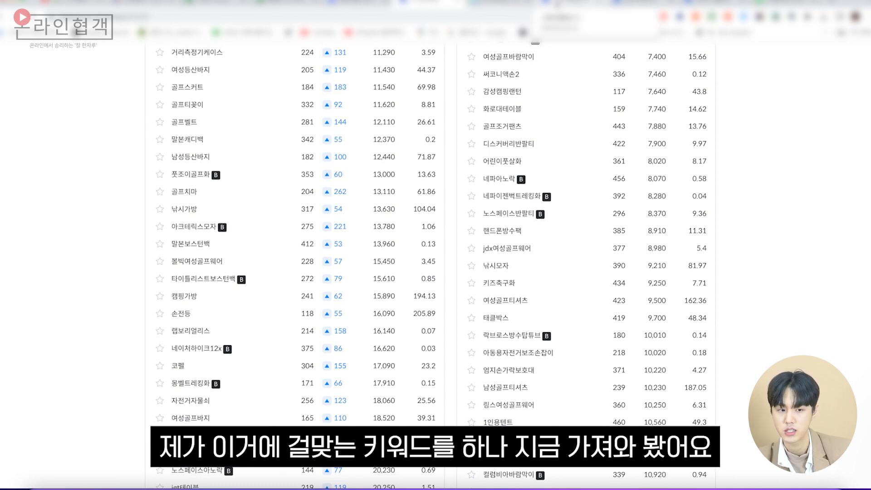
Switch to the open 고양이털청소기 keyword analysis and check its monthly search count and six-month sales
click(551, 6)
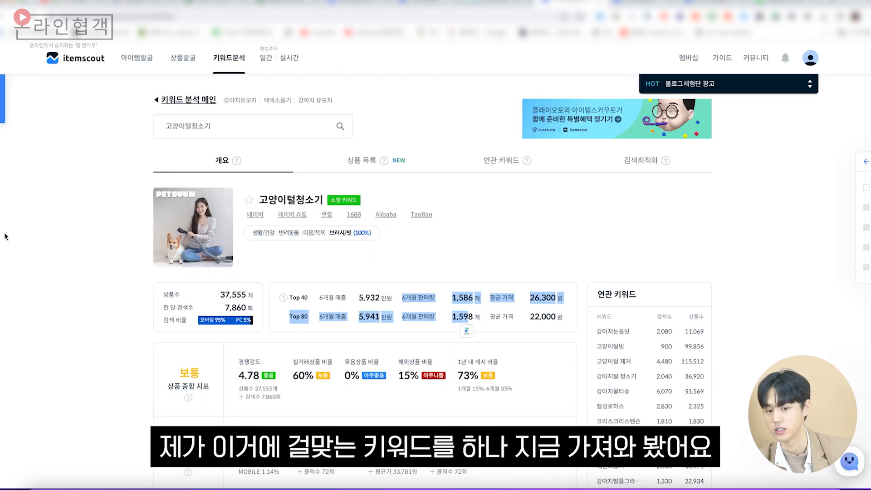
click(35, 233)
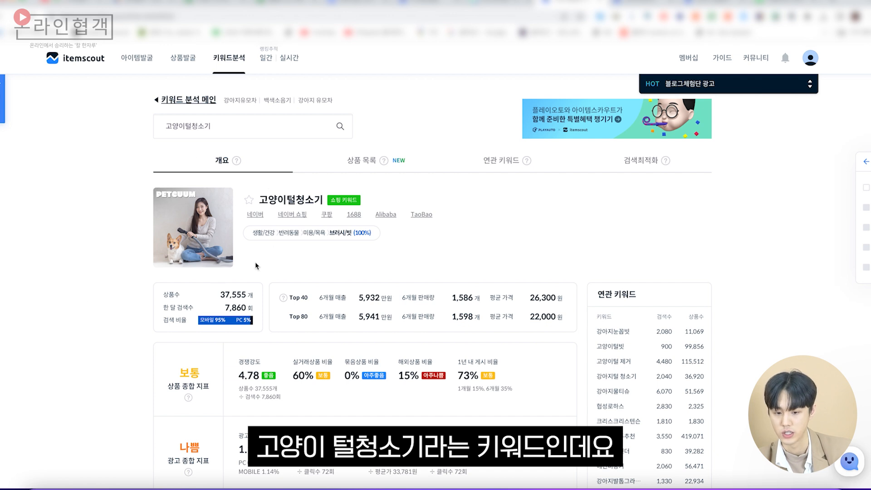
drag(224, 308, 245, 311)
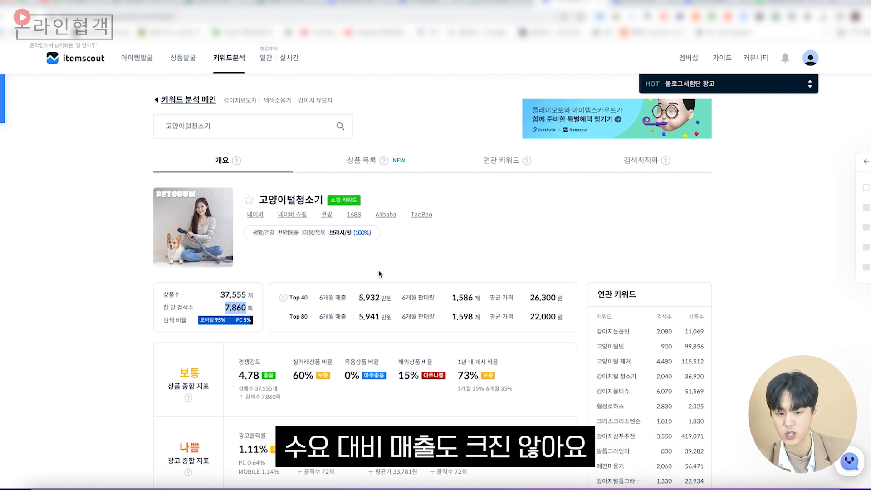
Set the 종합 차트 period for 고양이털청소기 to 3년
scroll(381, 276, down, 10)
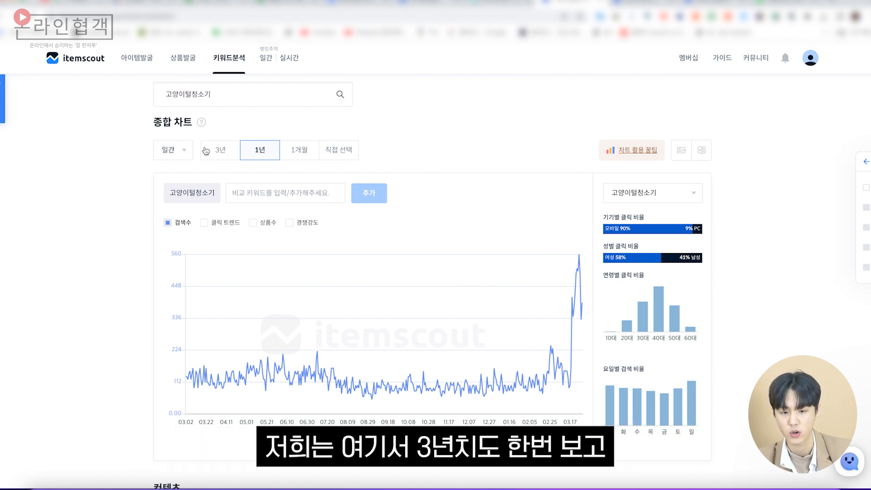
click(221, 150)
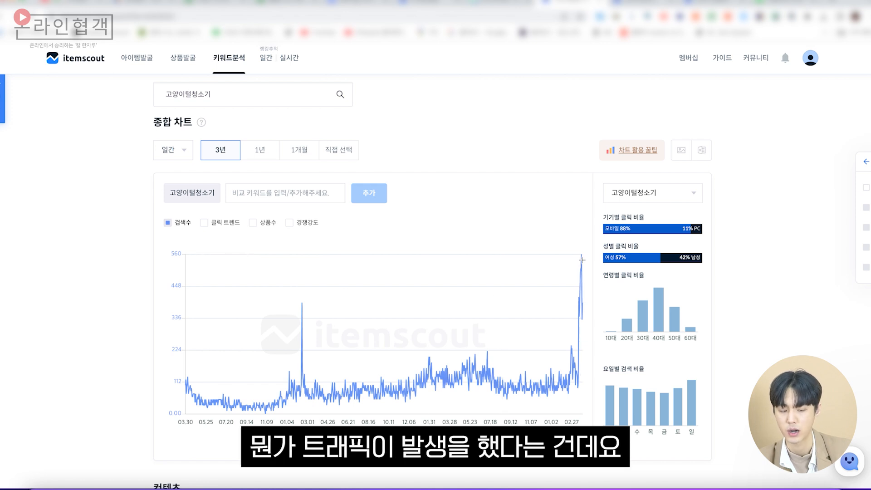
Recheck the 고양이털청소기 keyword overview and inspect the click ratios and the search count at the latest spike of its chart
scroll(532, 223, up, 15)
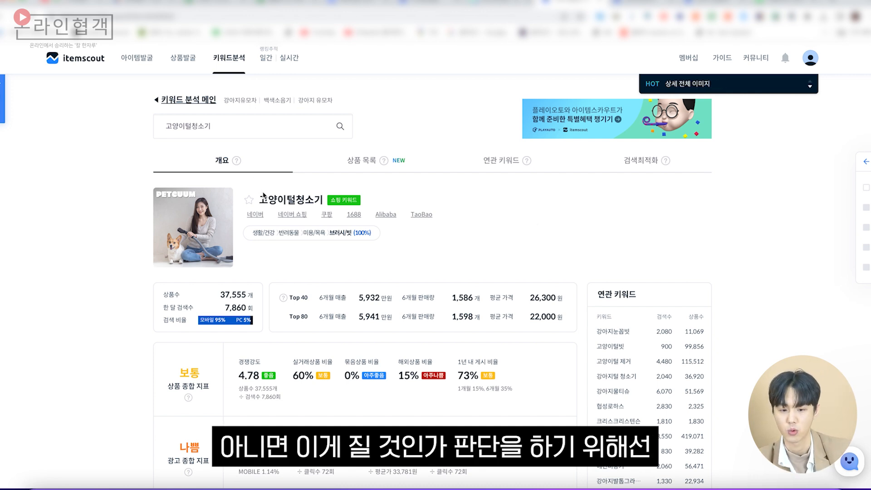
drag(260, 200, 321, 199)
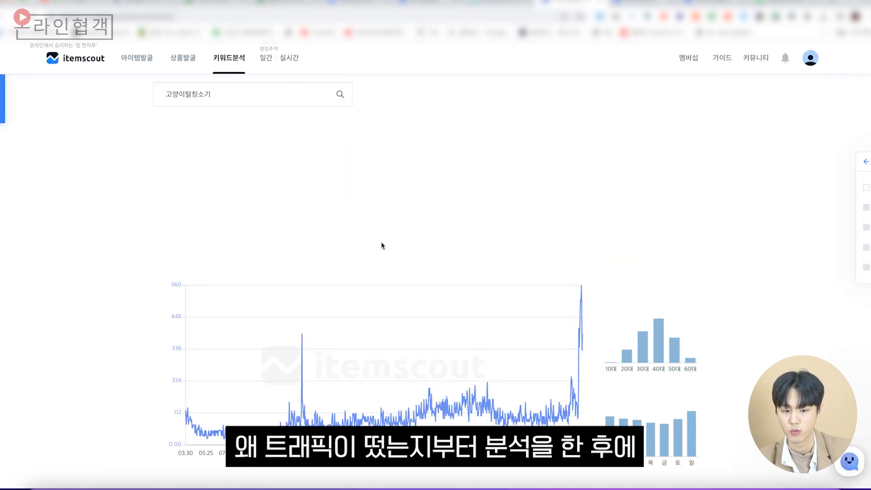
scroll(519, 252, down, 3)
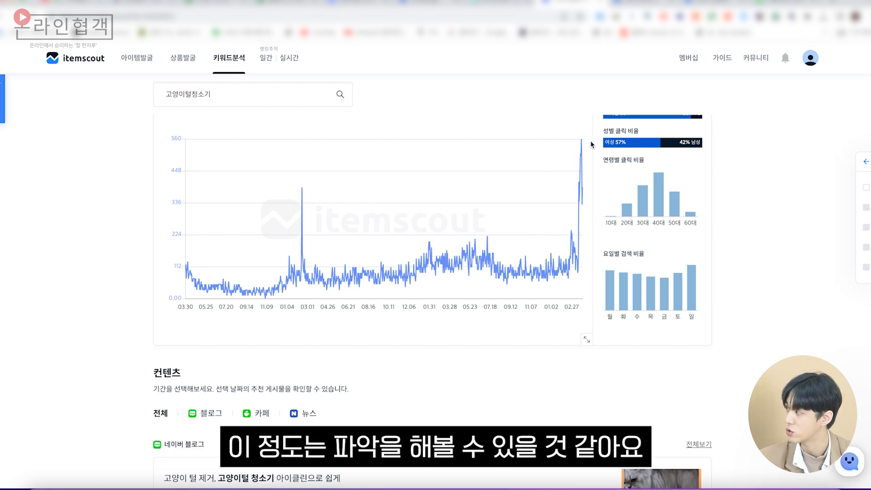
scroll(591, 144, up, 1)
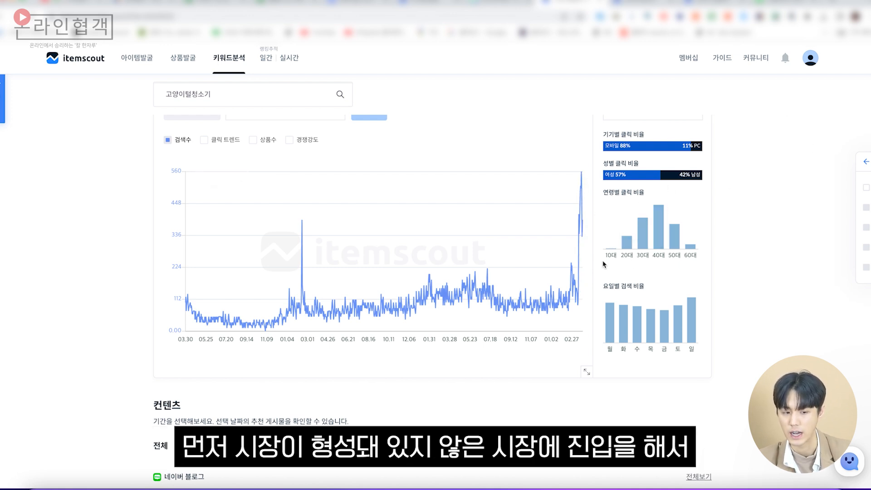
mouse_move(581, 186)
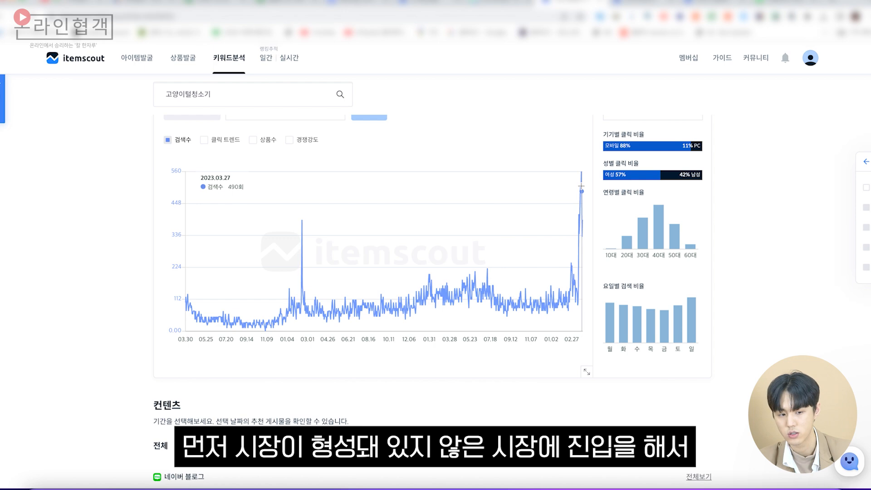